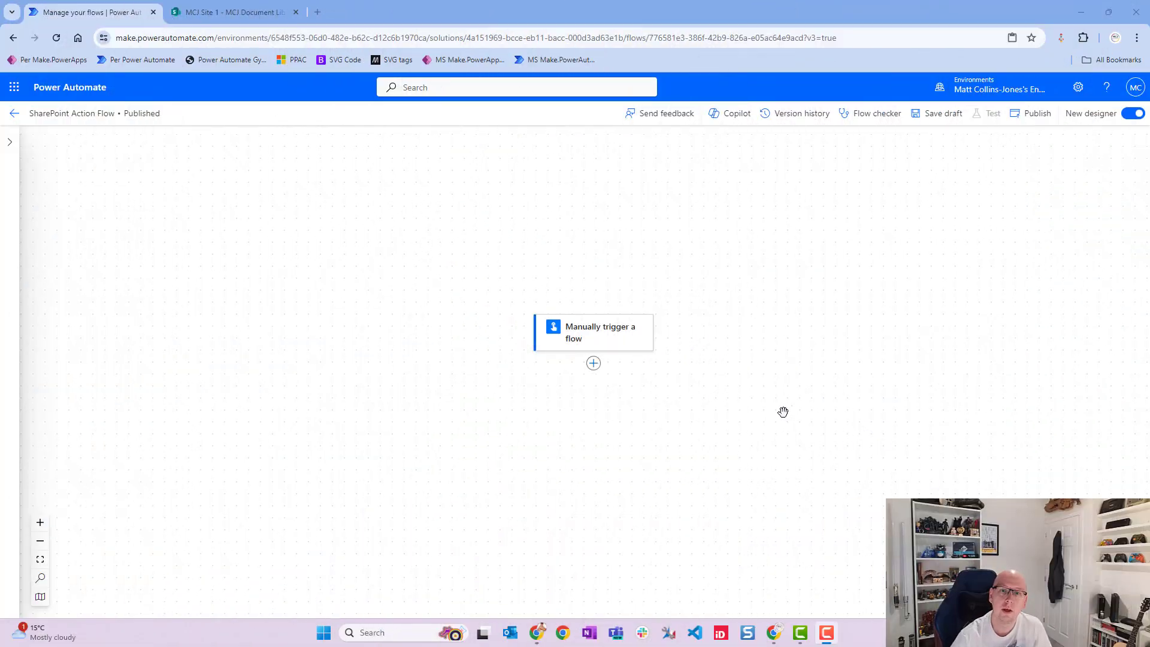
Insert a new action below the manual trigger, choosing SharePoint's Check out file action.
left_click_drag(796, 400, 793, 385)
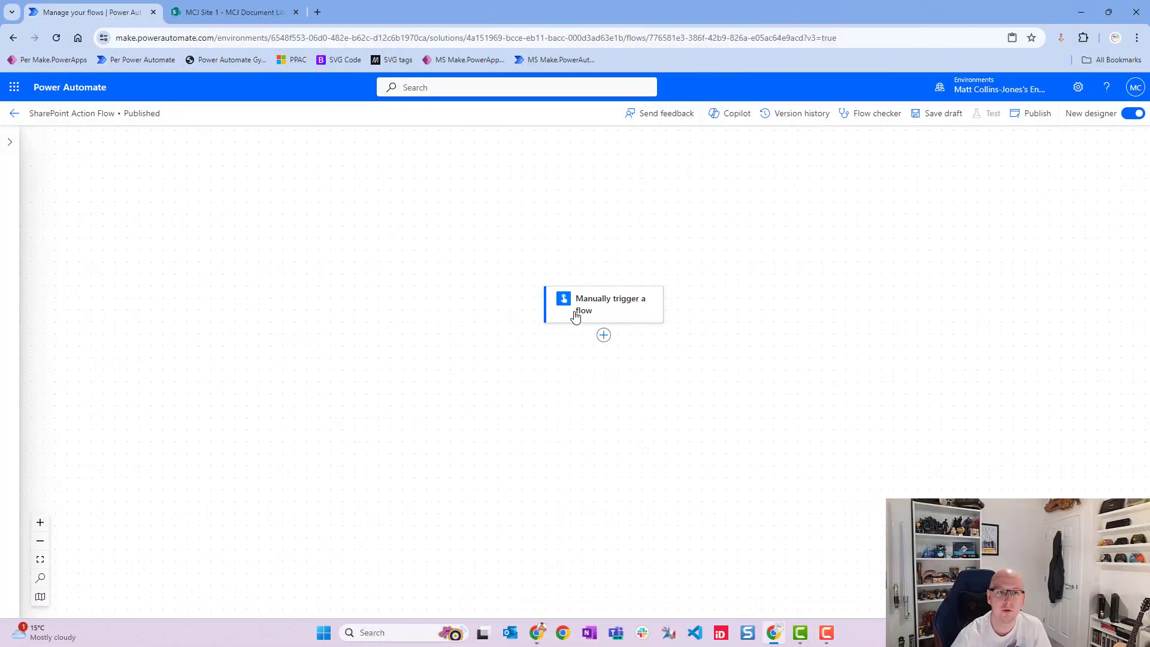
left_click(604, 336)
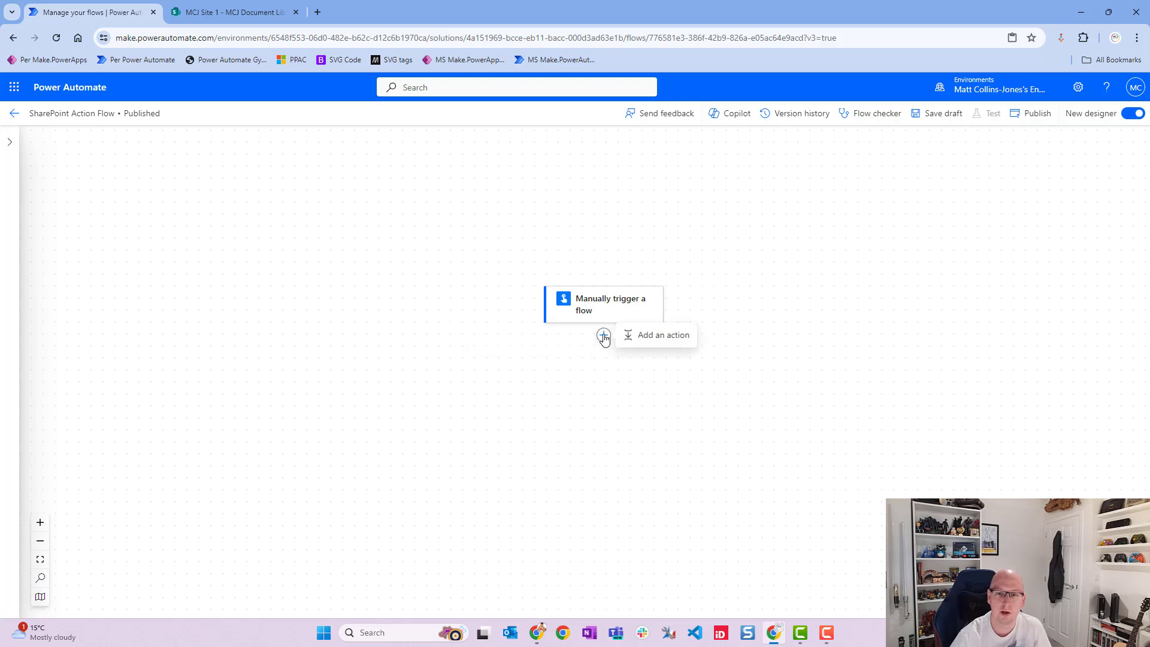
left_click(678, 339)
left_click(110, 178)
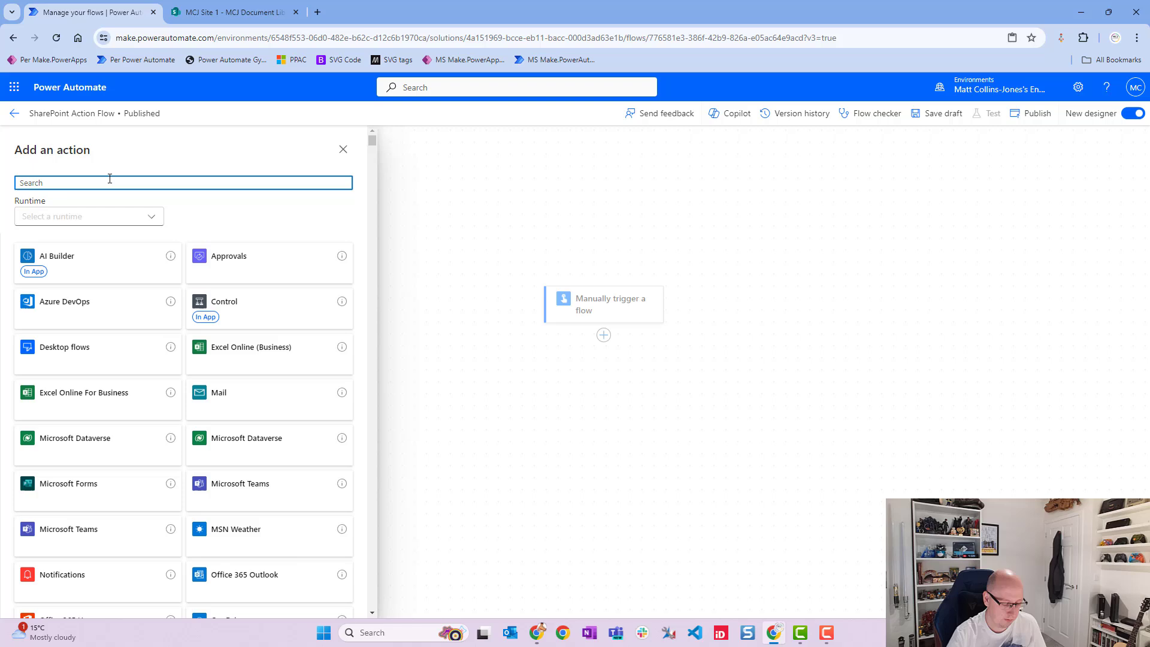
type("SharePoint")
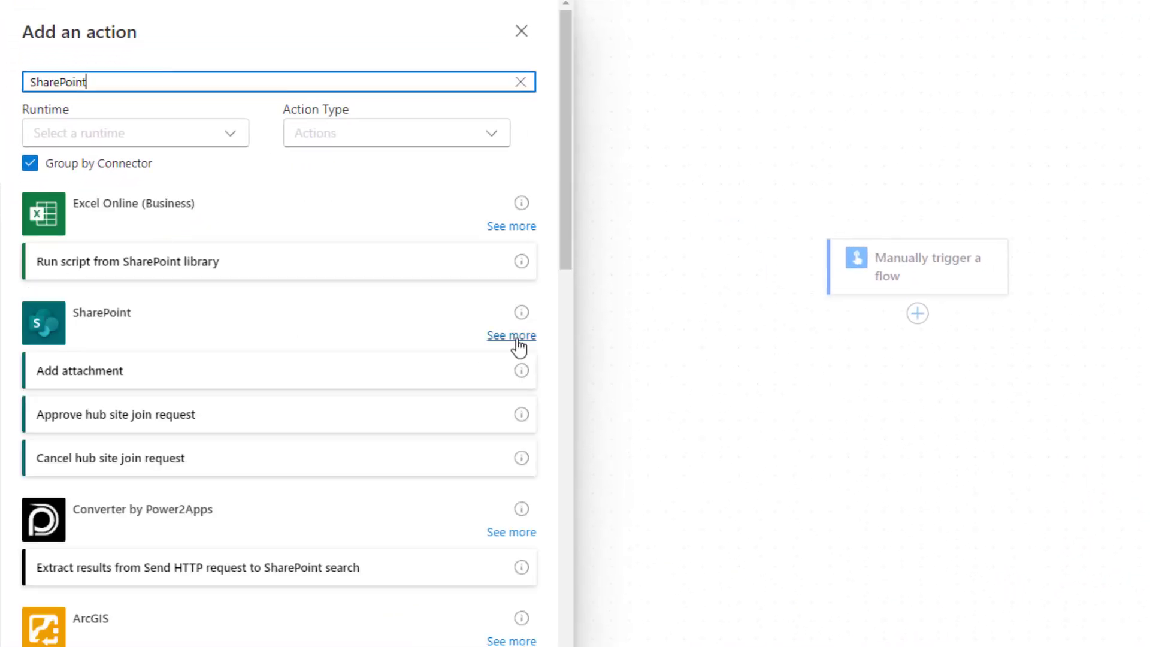
left_click(516, 344)
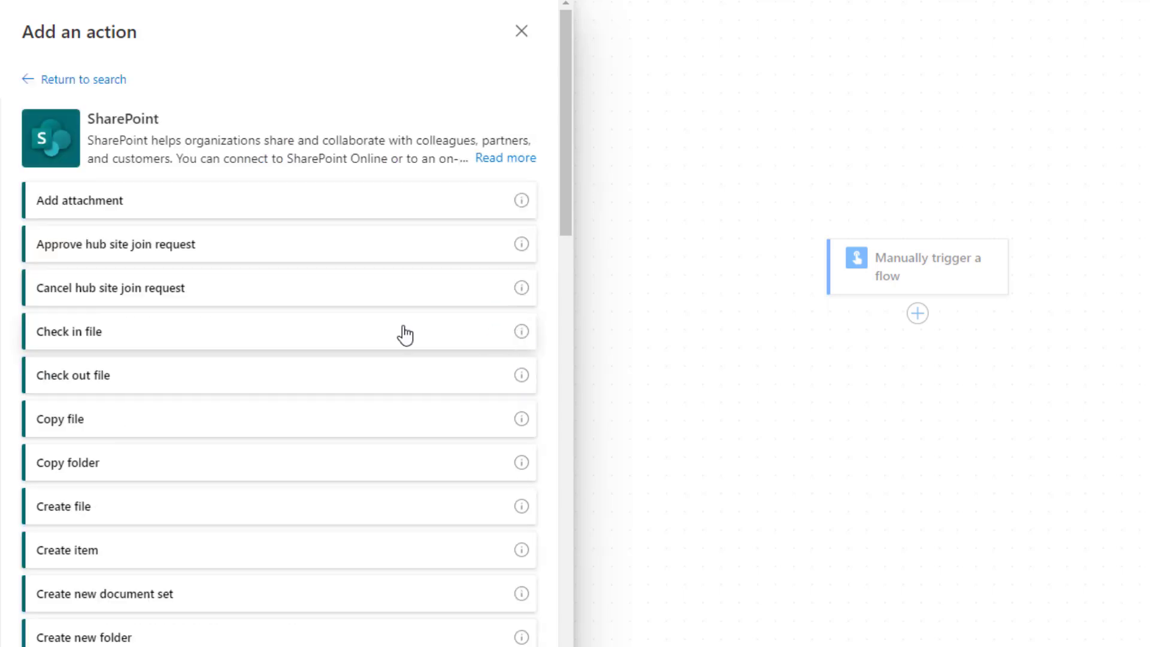
left_click(221, 390)
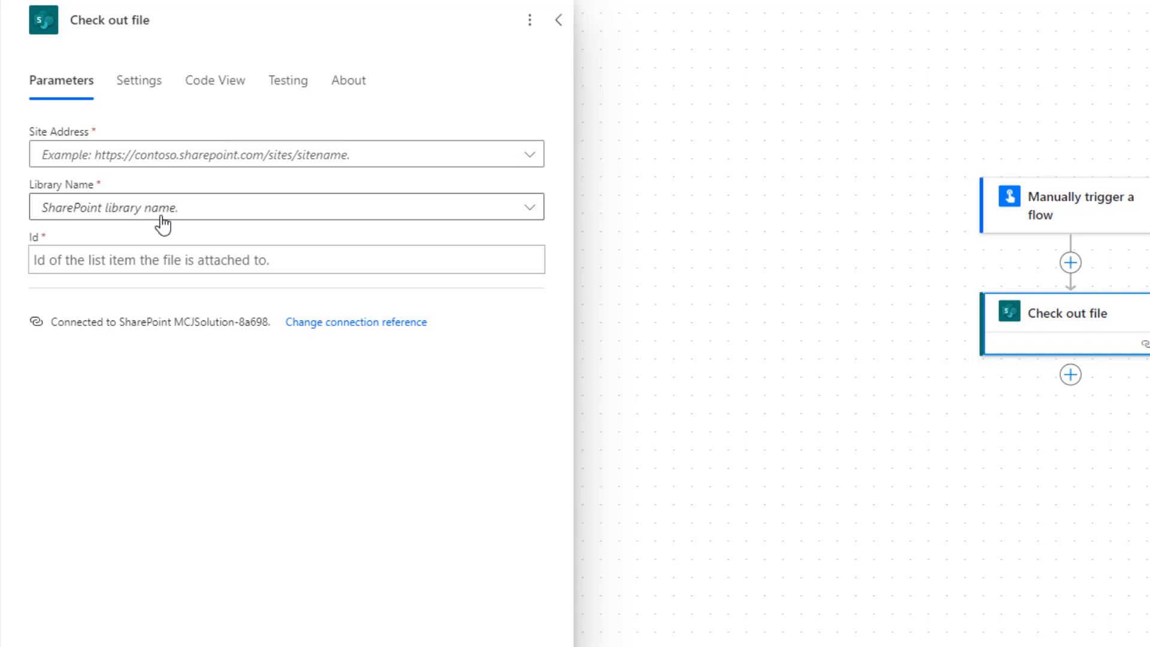
Set Site Address to MCJ Site 1 and Library Name to MCJ Document Library.
left_click(527, 163)
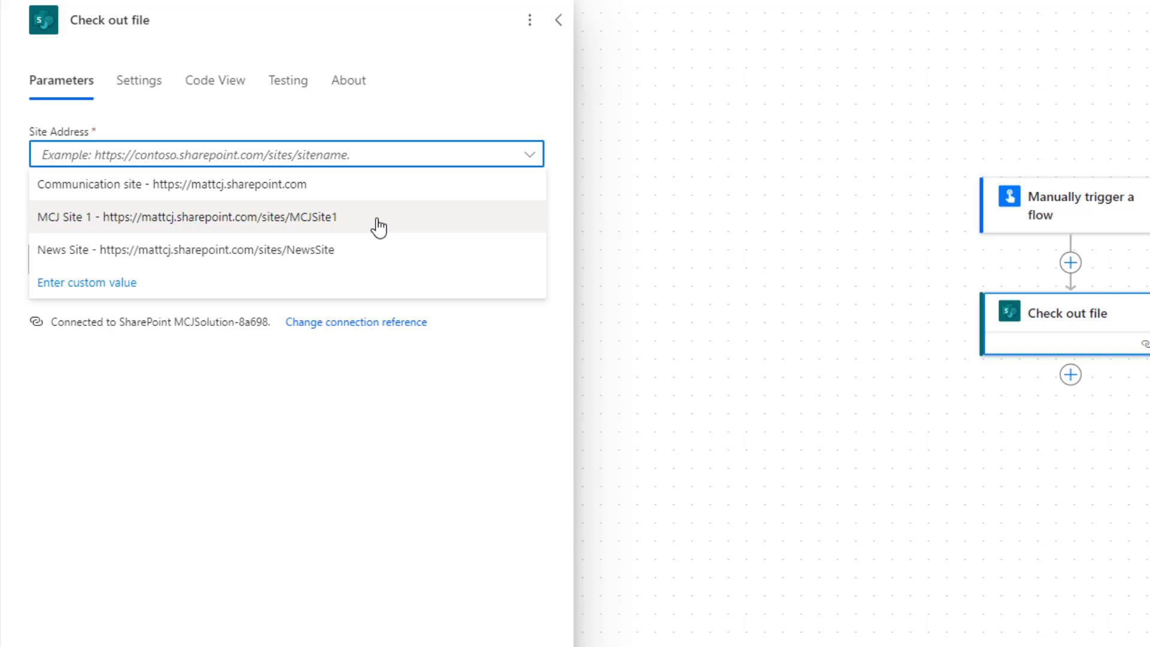
left_click(379, 219)
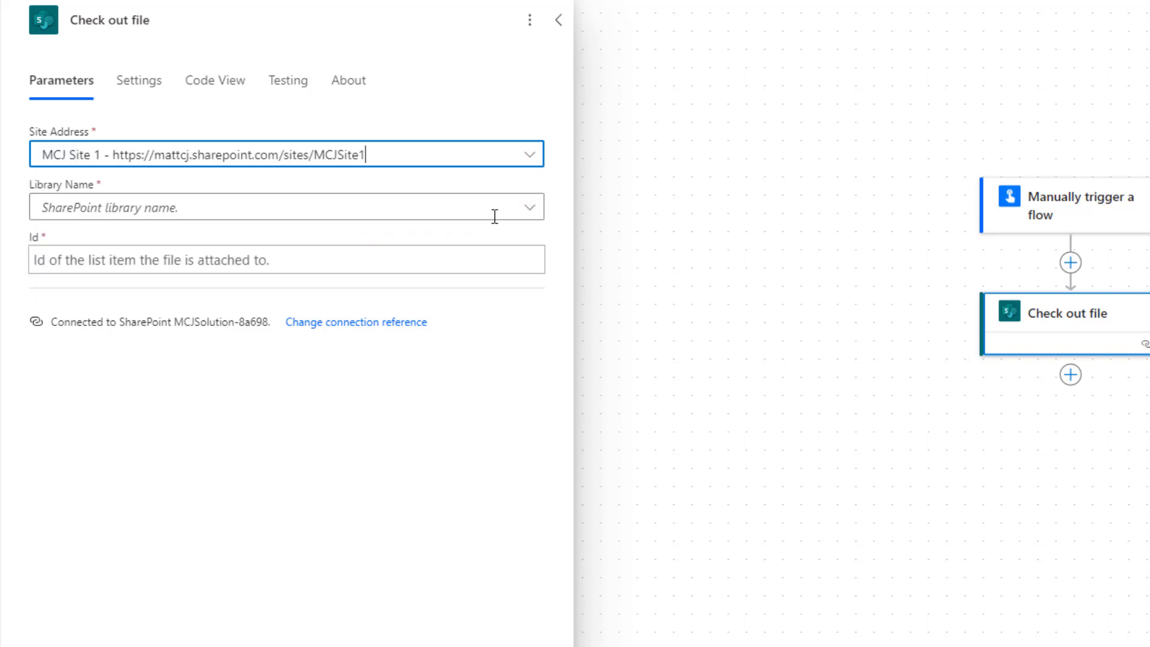
left_click(530, 207)
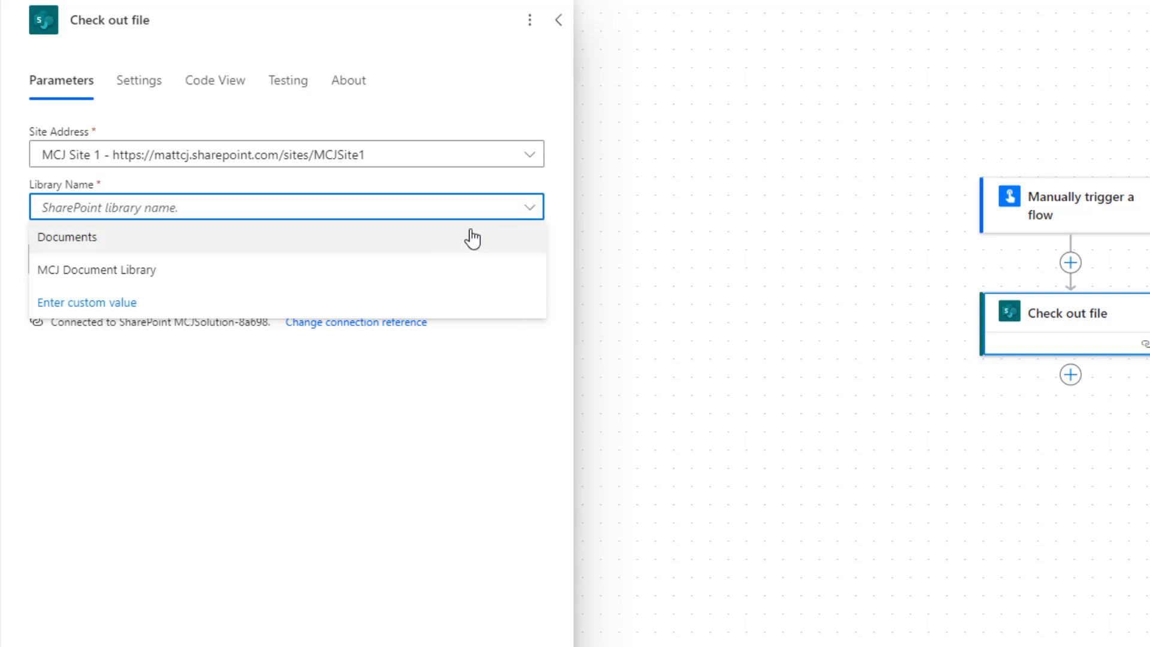
left_click(178, 281)
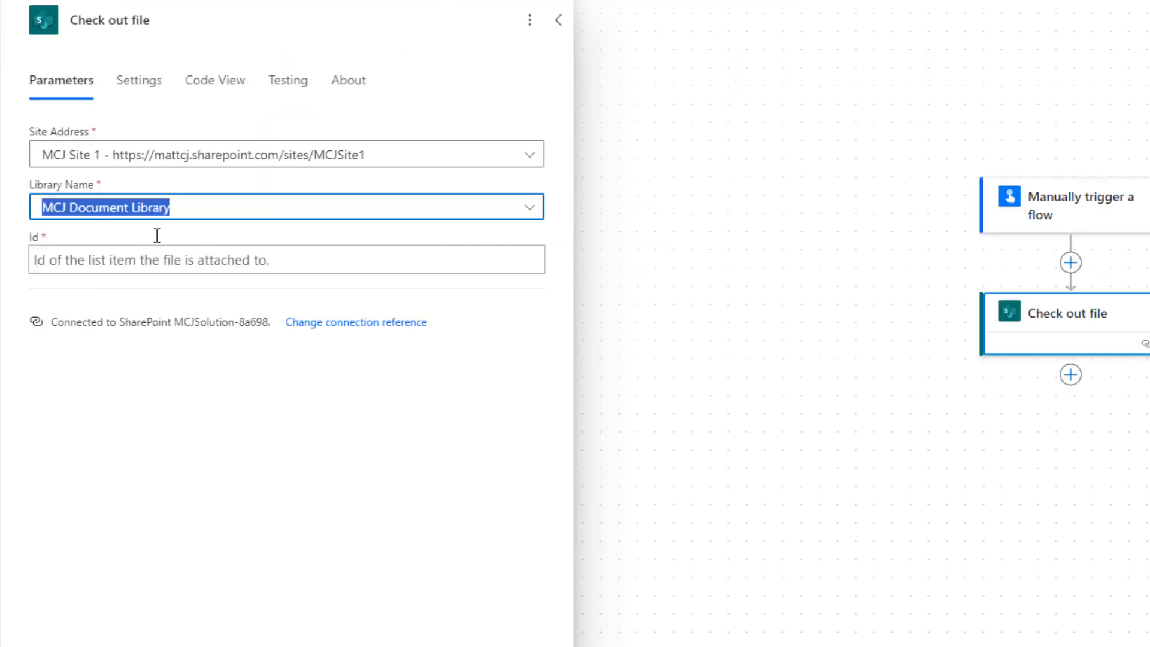
Enter 10 as the file Id and publish the flow.
left_click(157, 256)
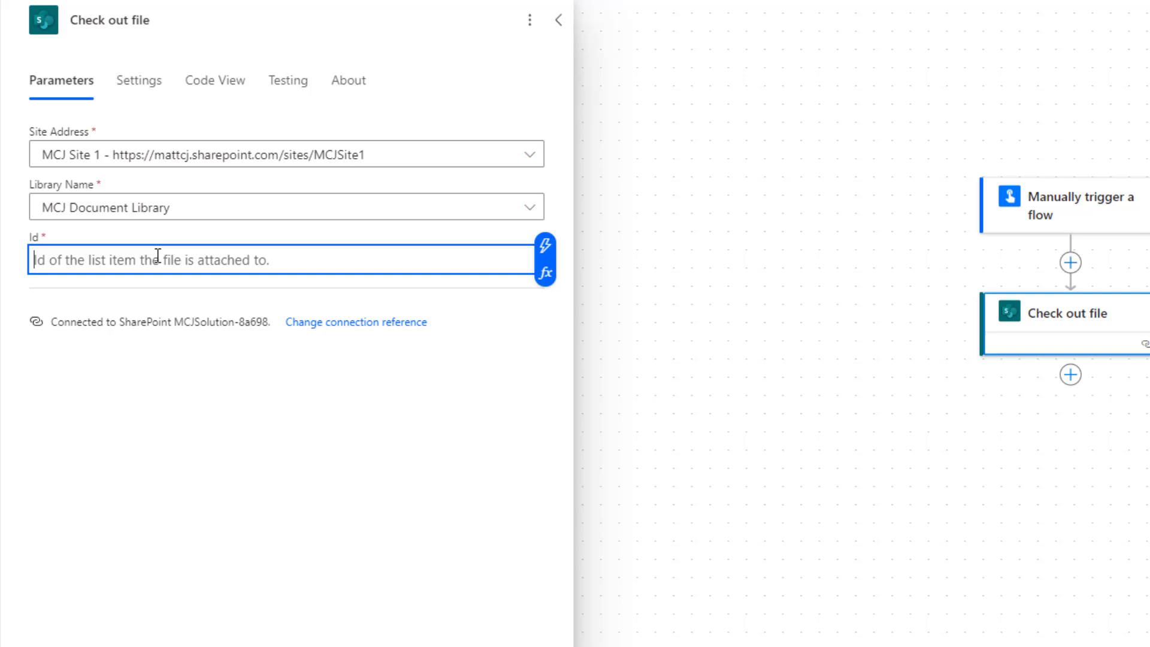
type("10")
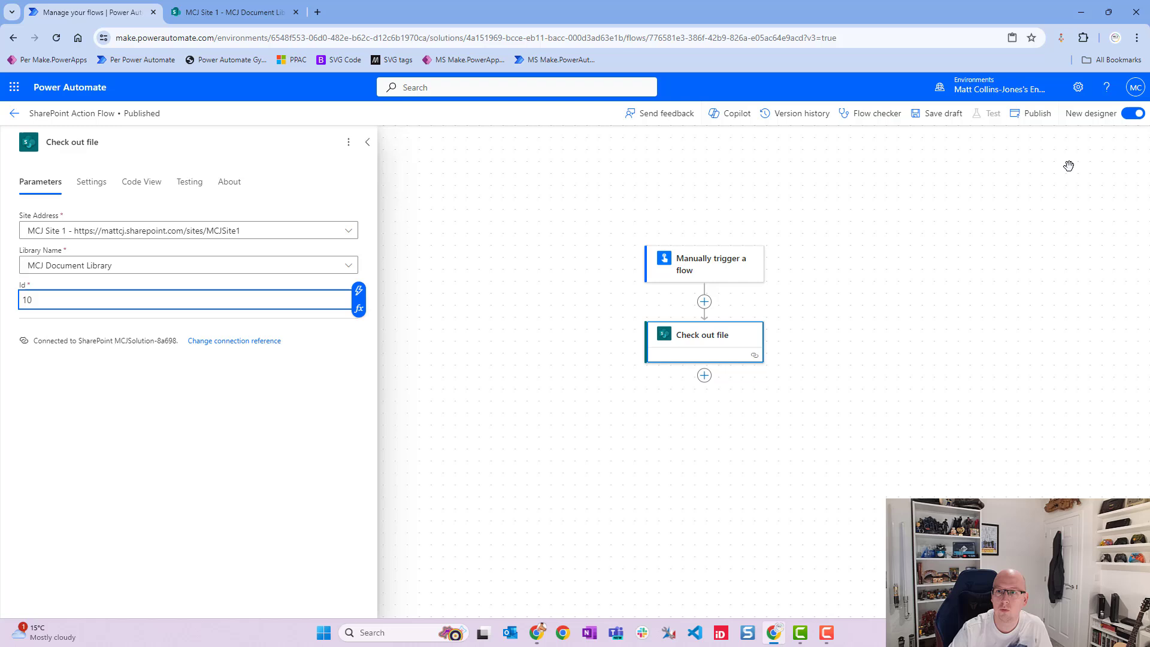
left_click(1033, 117)
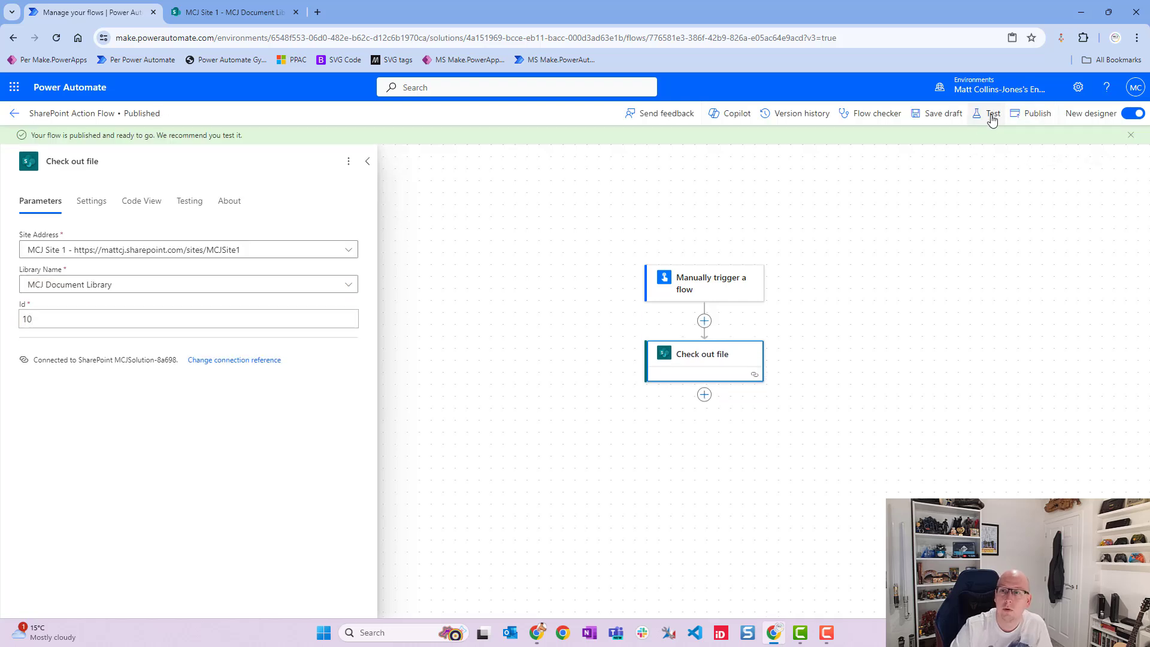
Run a manual test of the flow and let it complete.
left_click(989, 115)
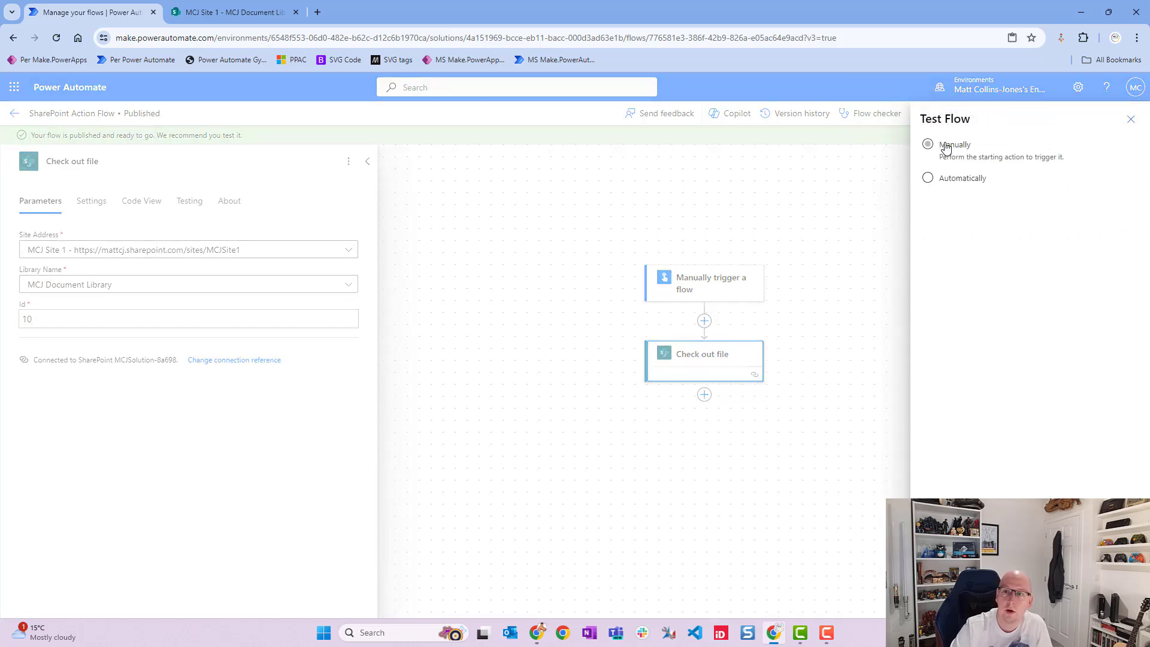
left_click(951, 146)
key("Return")
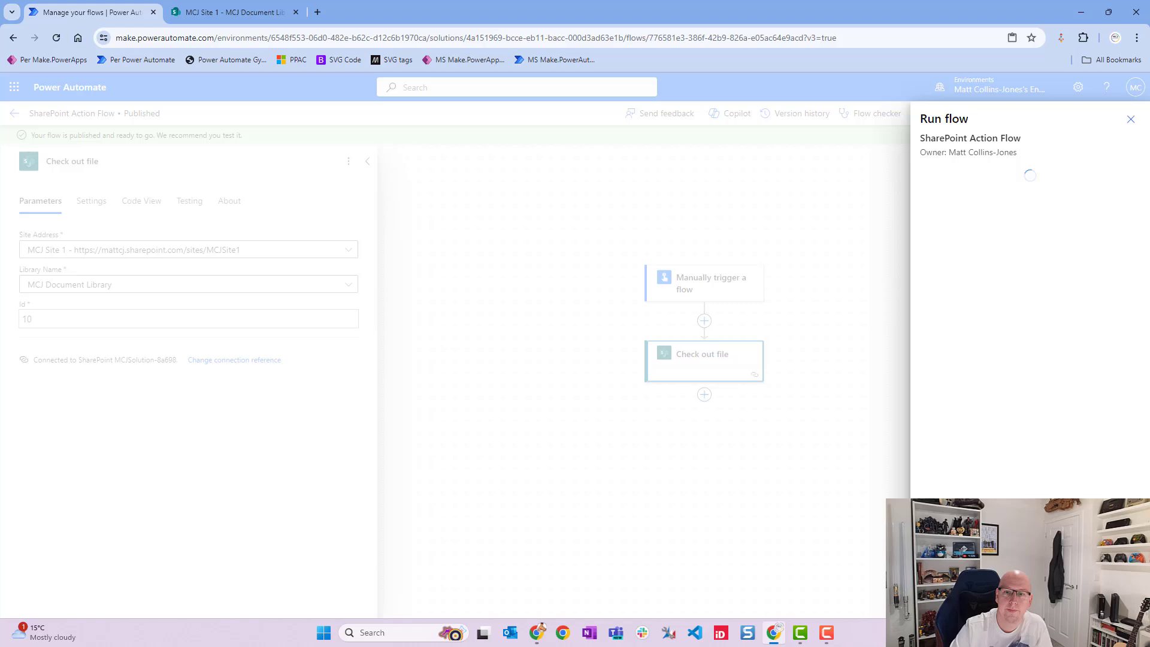
left_click(872, 599)
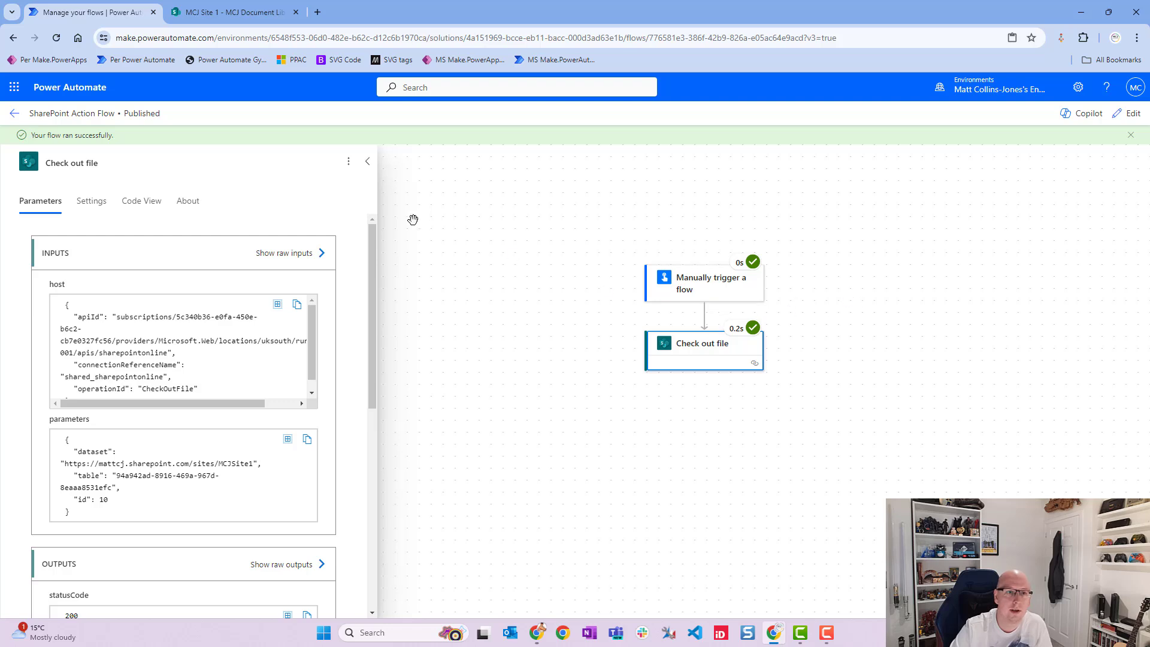
Reload the MCJ Document Library and confirm Check it out.docx reads 'You checked out this item'.
left_click(236, 13)
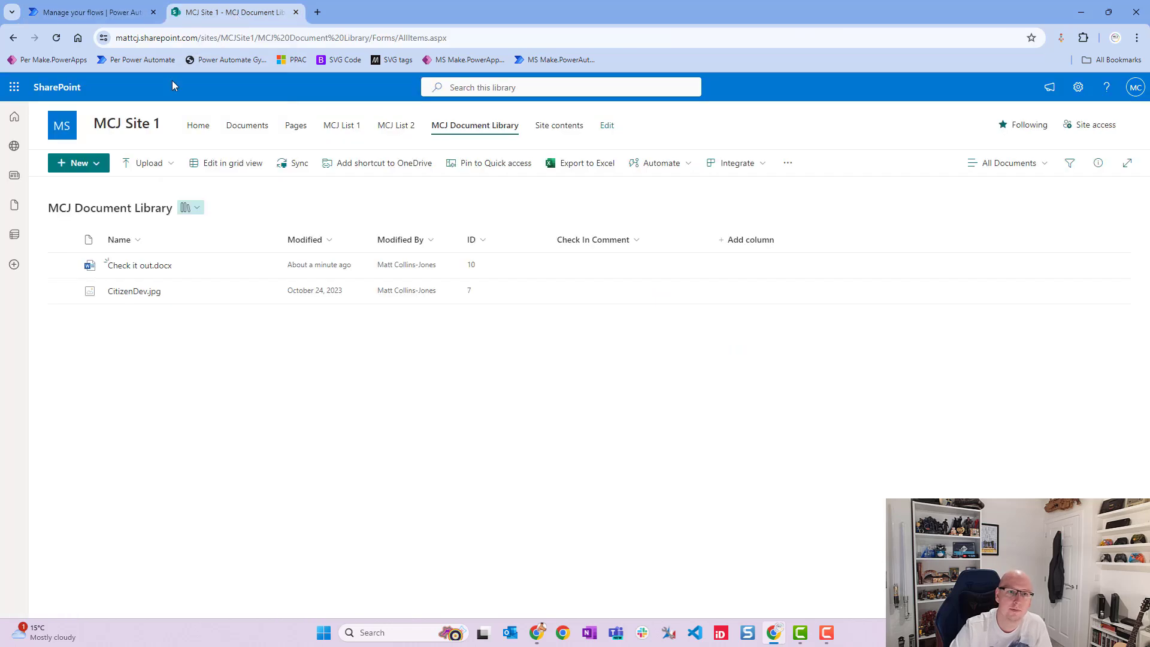
left_click(57, 38)
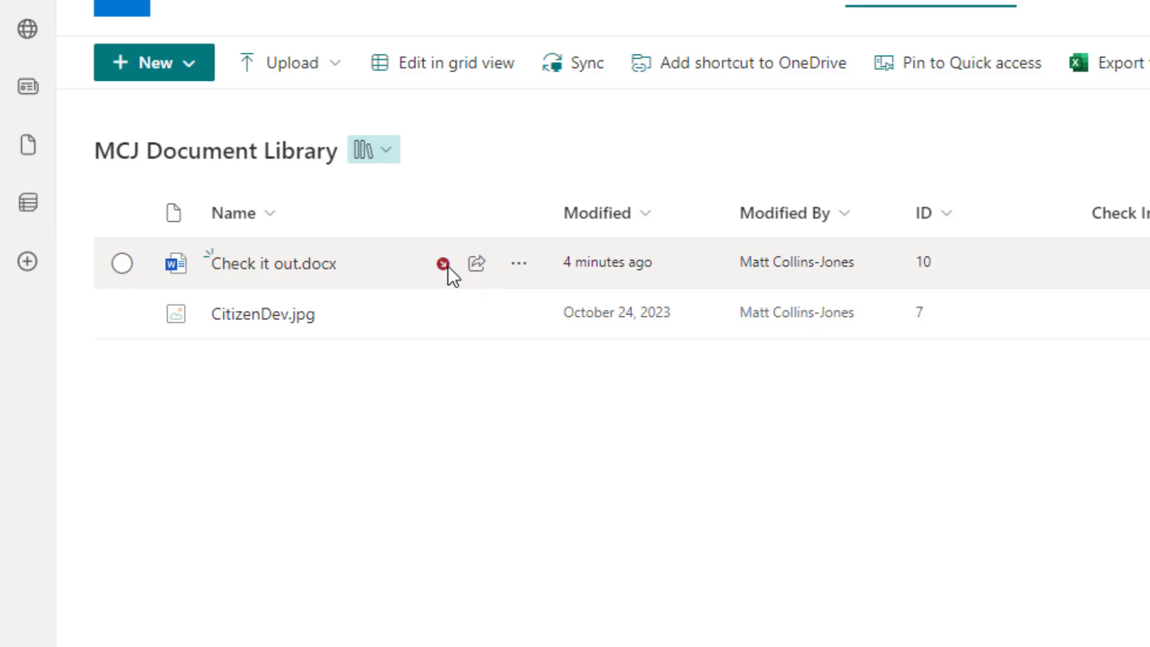
mouse_move(437, 266)
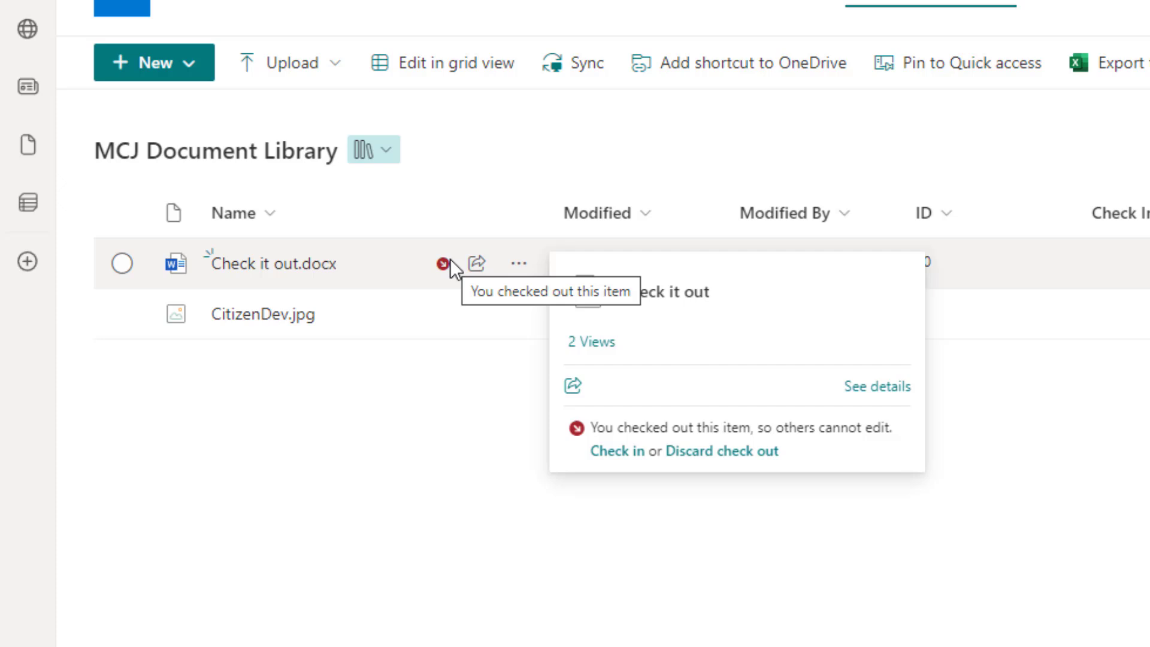
Check in Check it out.docx as 1.2 Minor version with comment 'Manually checked in'.
left_click(632, 457)
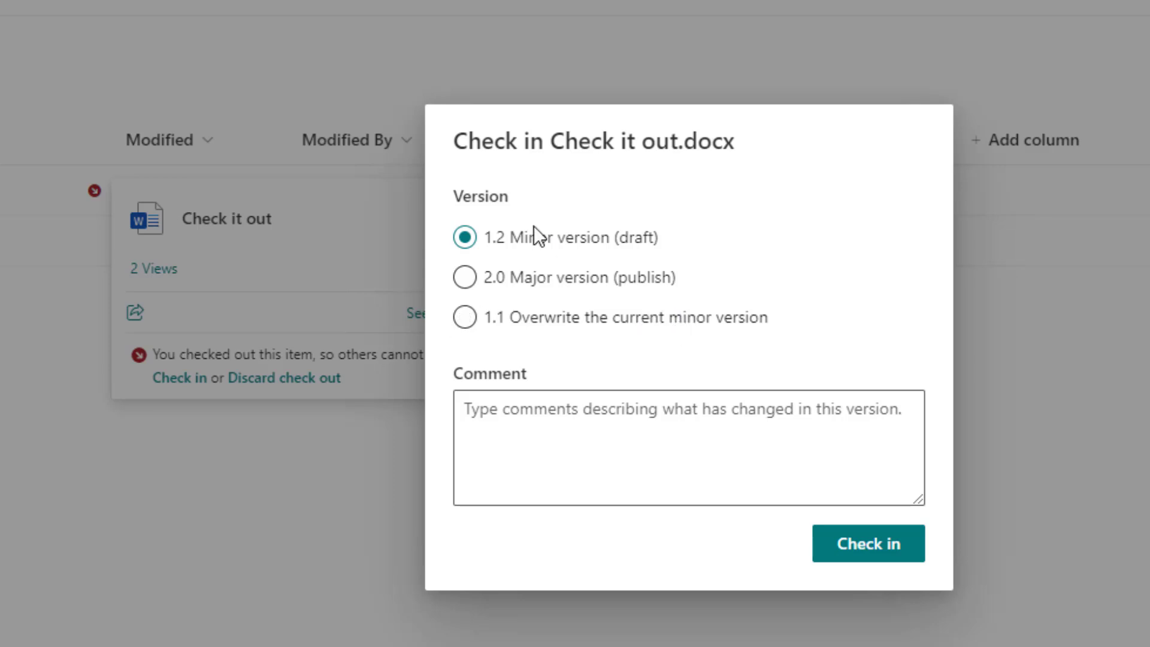
left_click(659, 410)
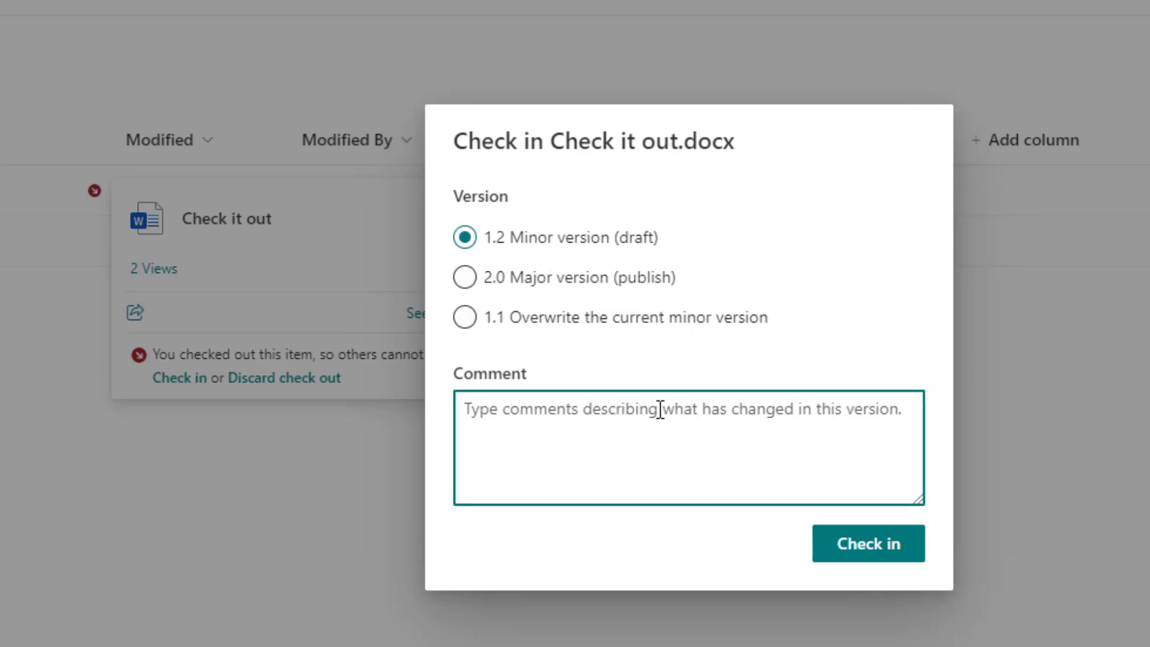
type("Manually checked in")
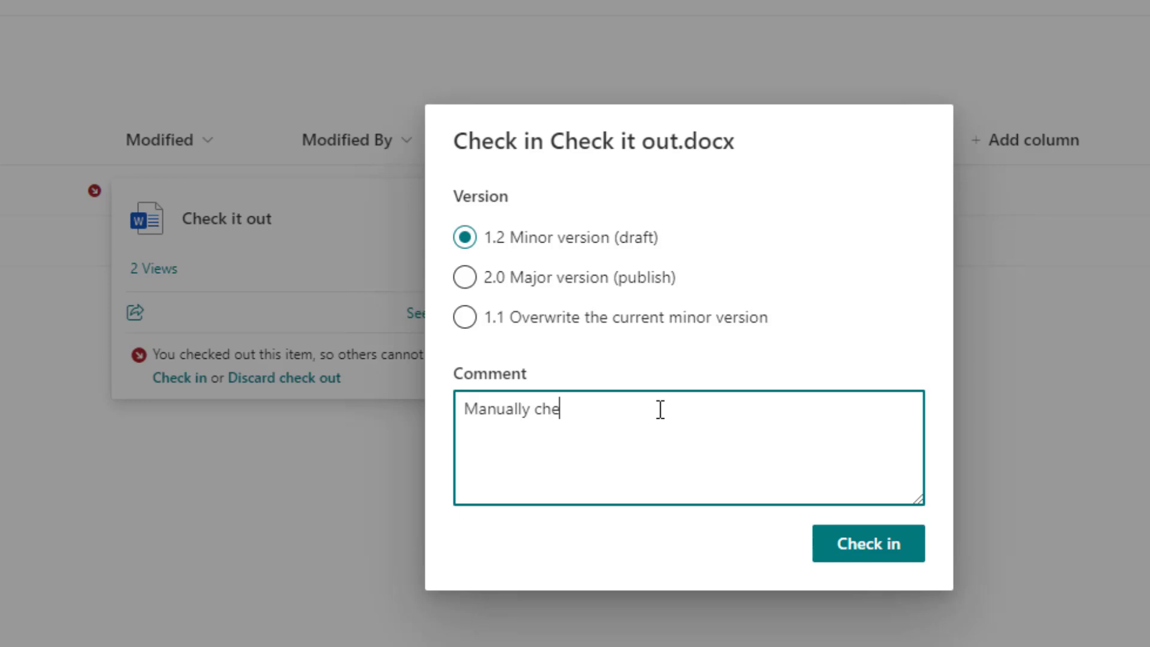
left_click(875, 553)
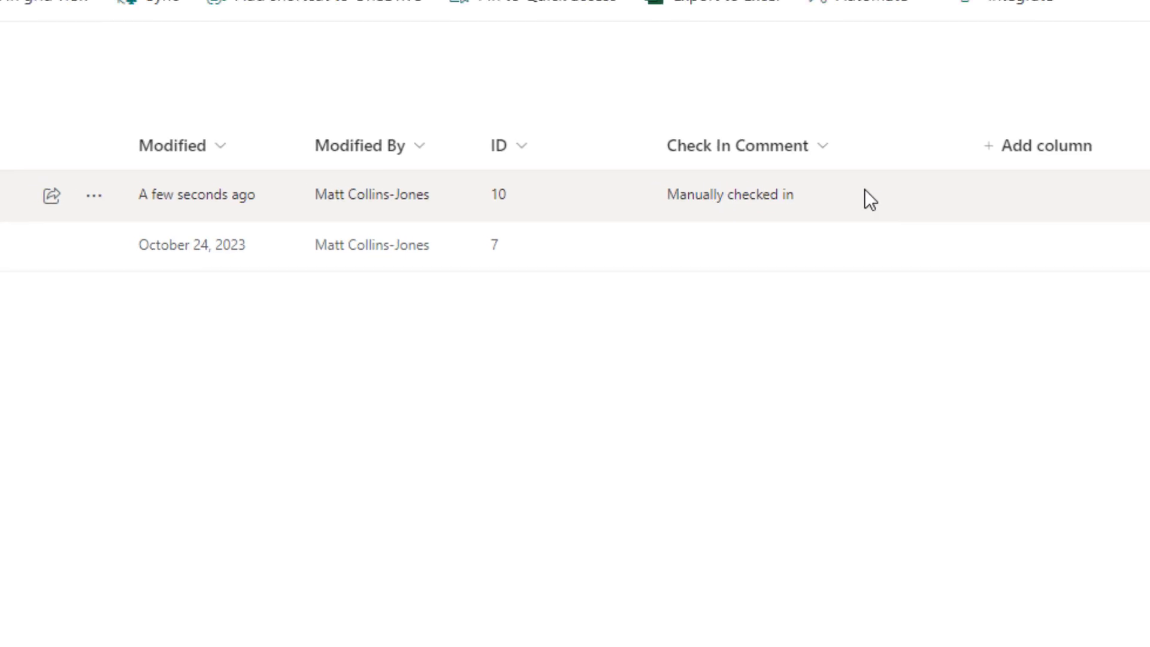
left_click(84, 192)
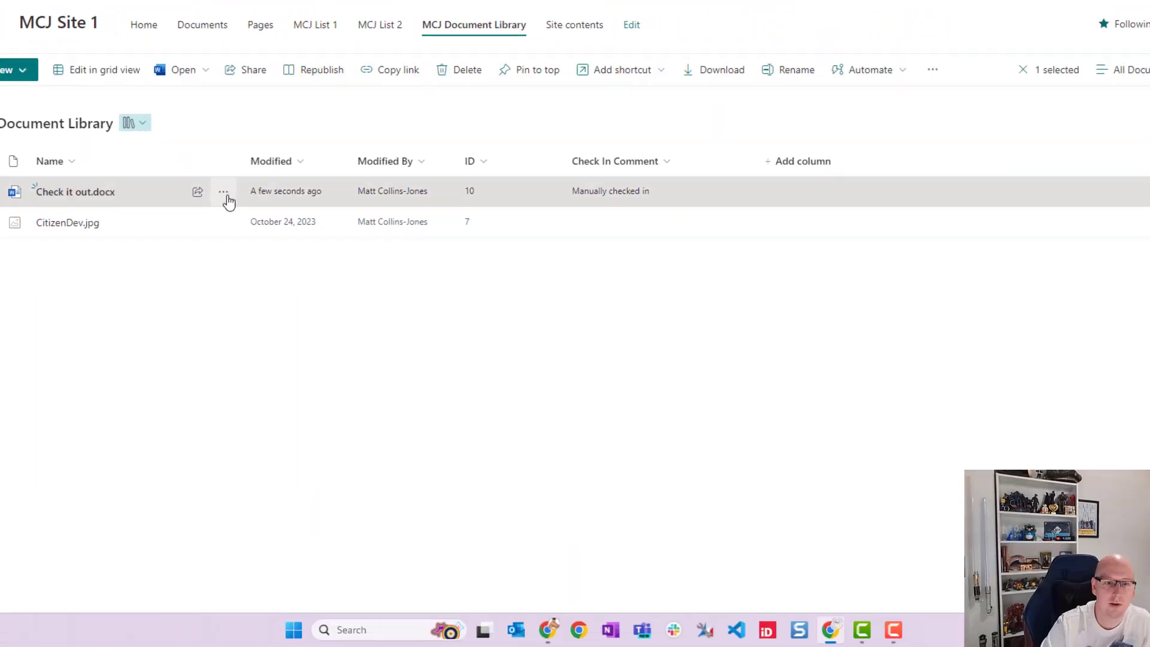
left_click(223, 191)
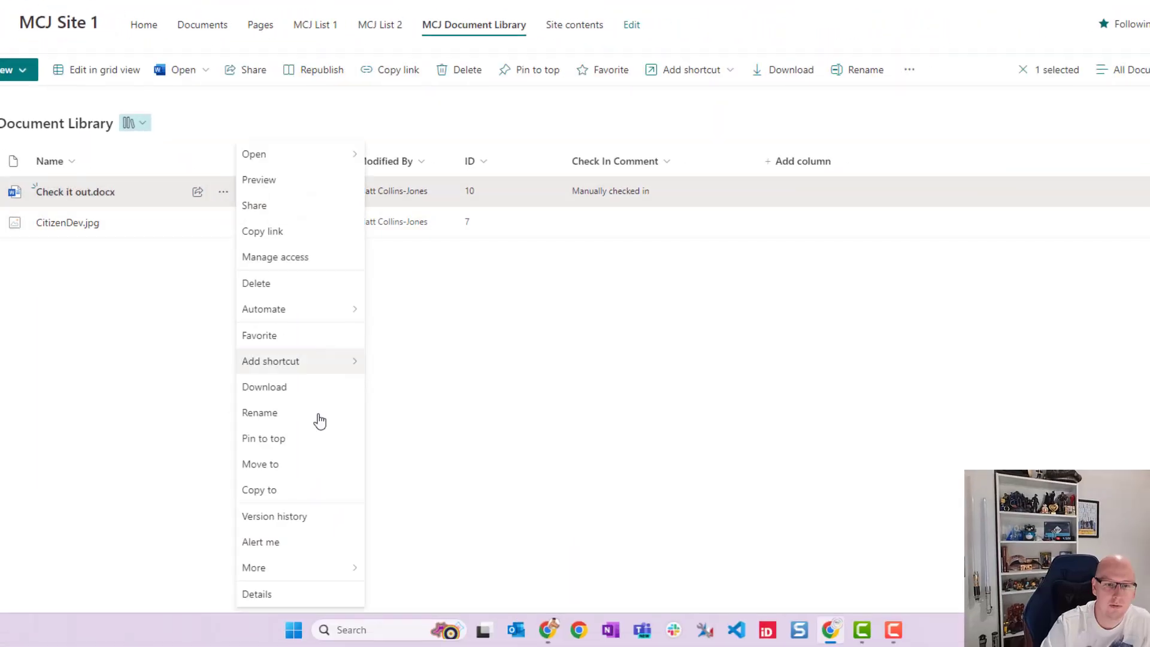
left_click(346, 519)
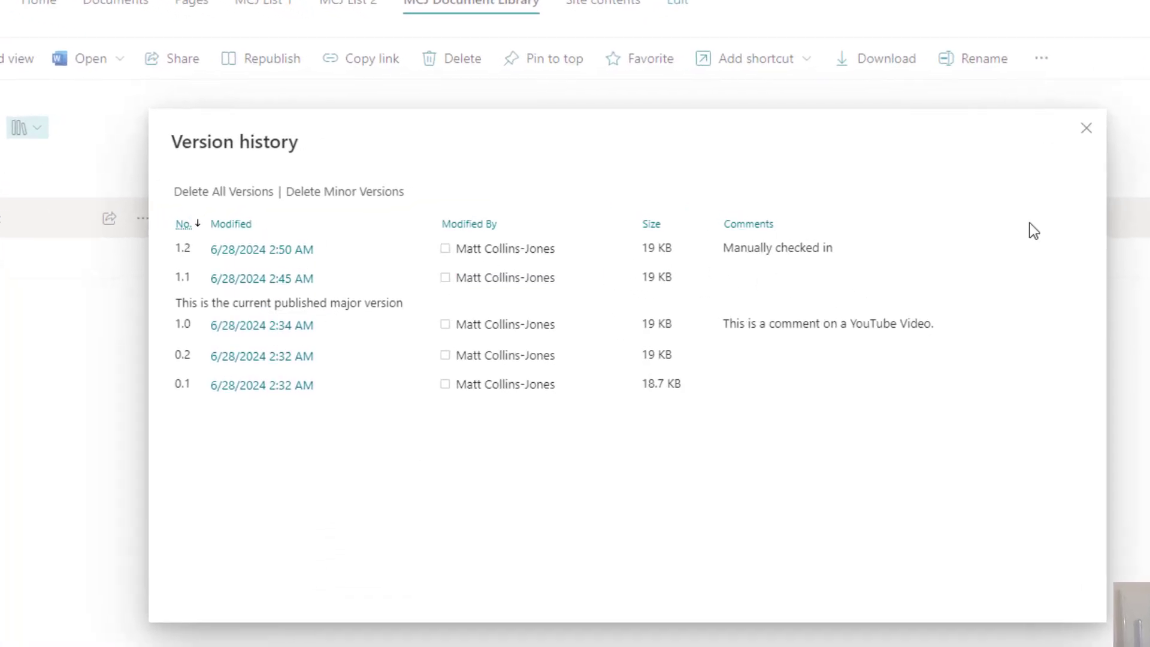
left_click(1089, 128)
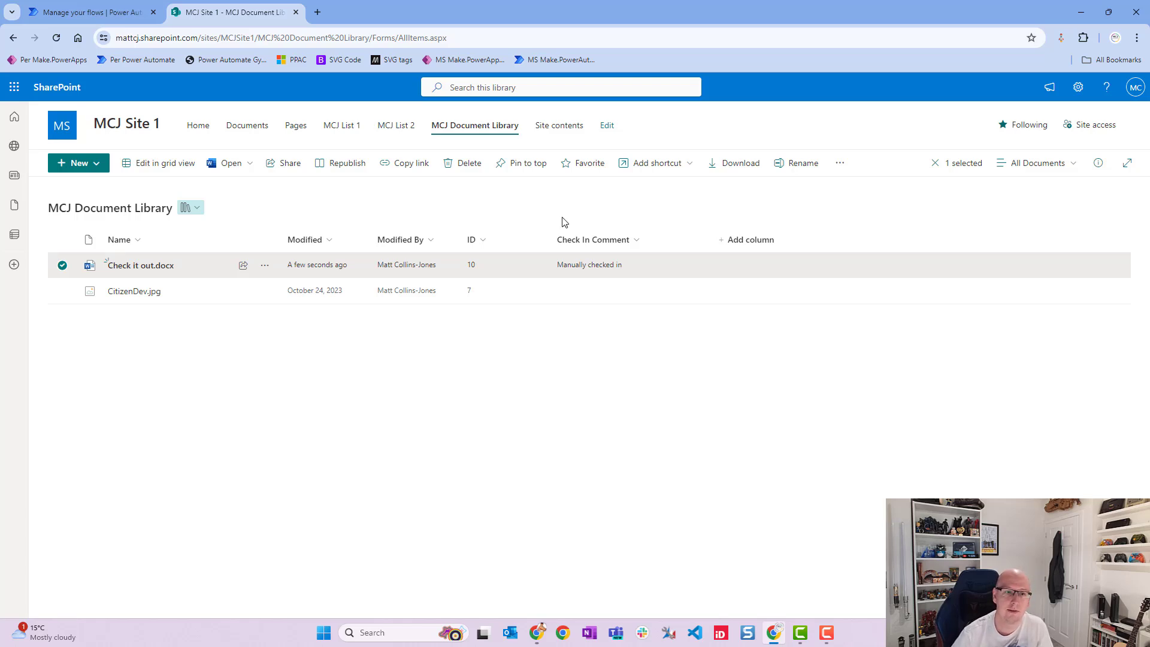
Clear the file selection and reach More library settings via the gear's Library settings.
left_click(64, 268)
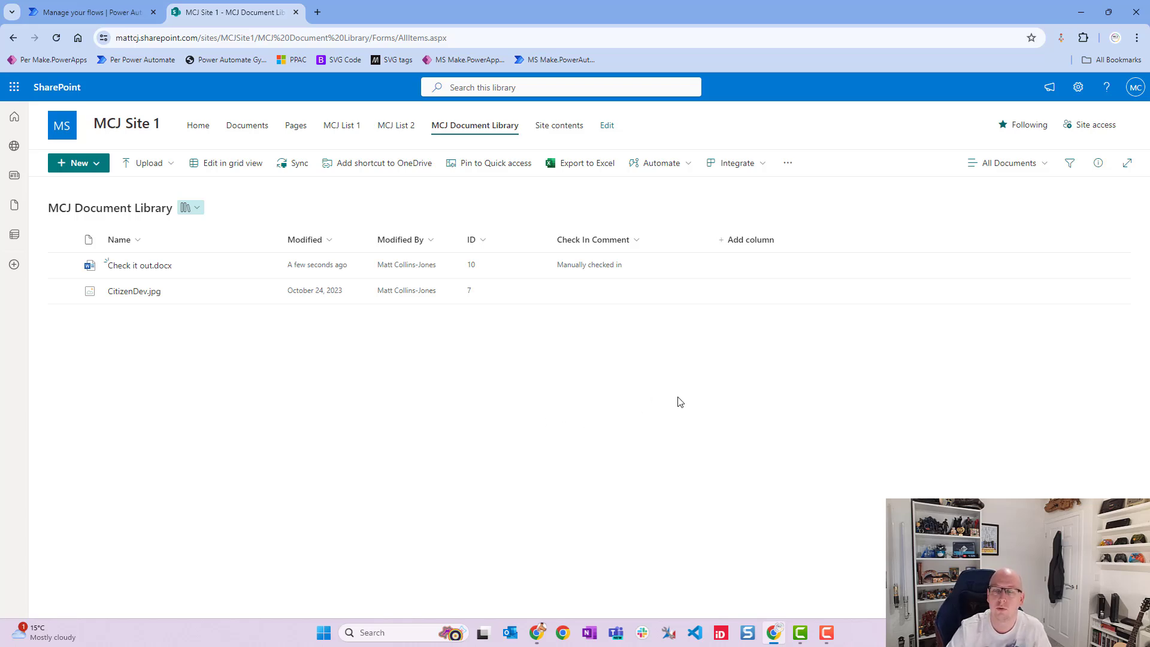
left_click(1078, 88)
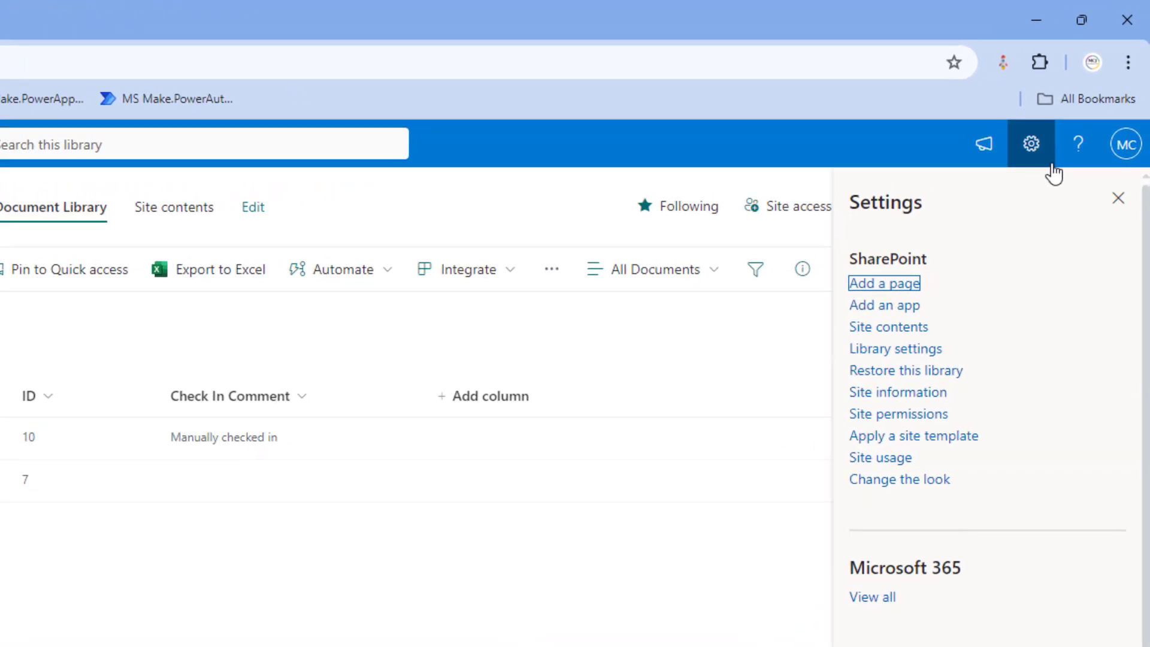
left_click(917, 349)
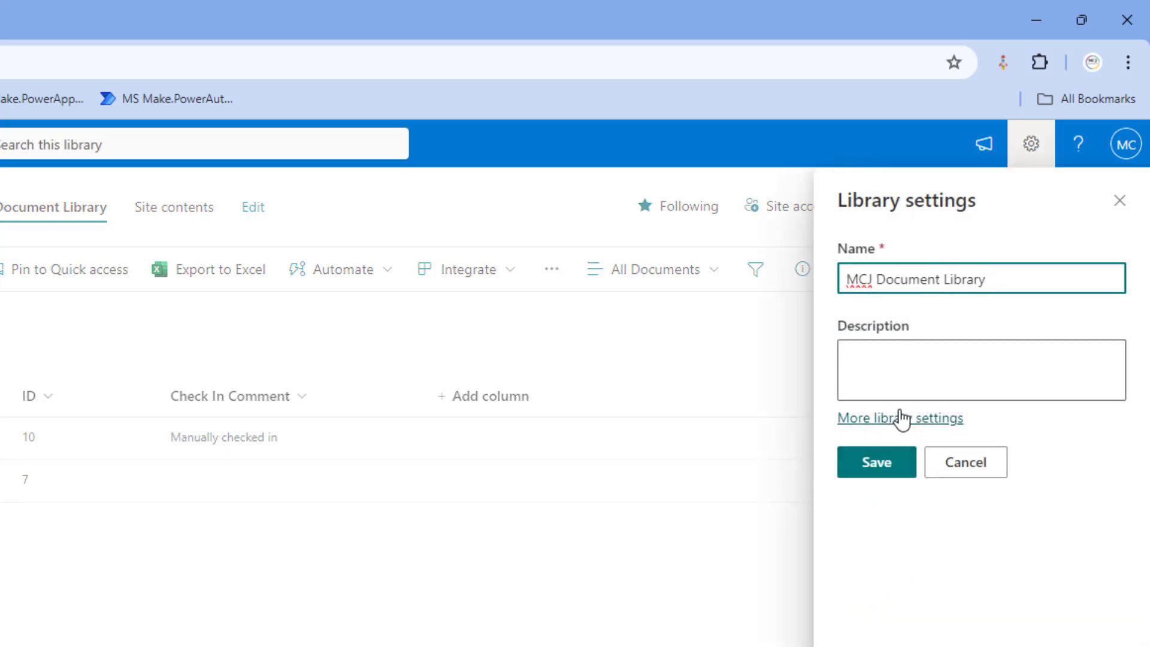
left_click(901, 421)
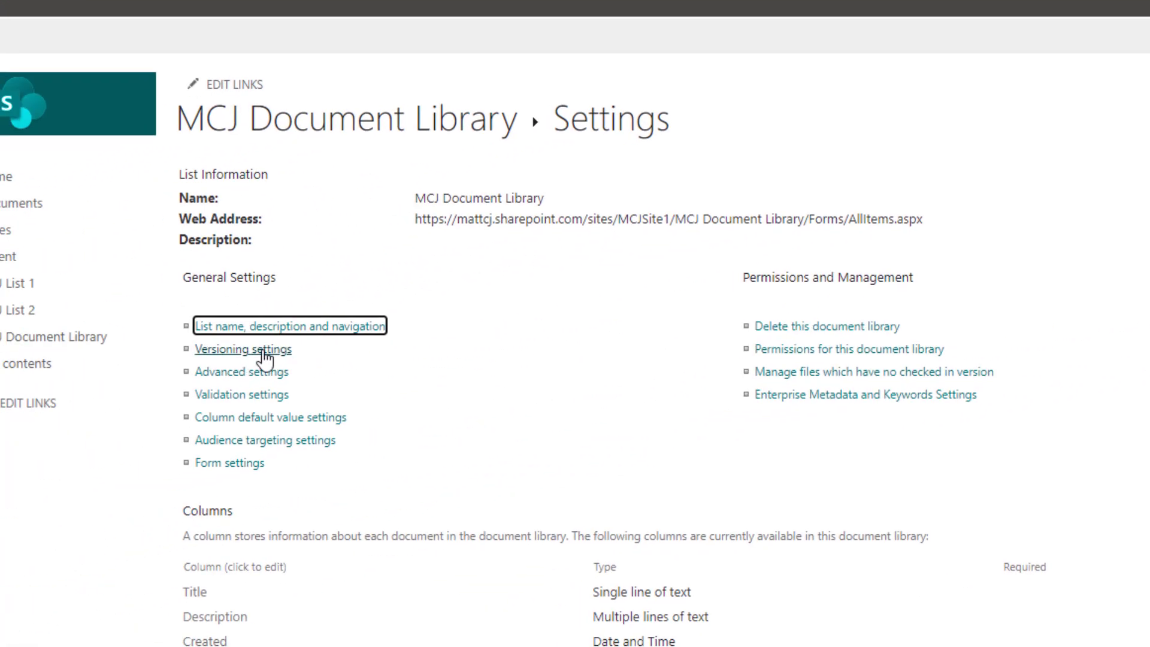
left_click(263, 350)
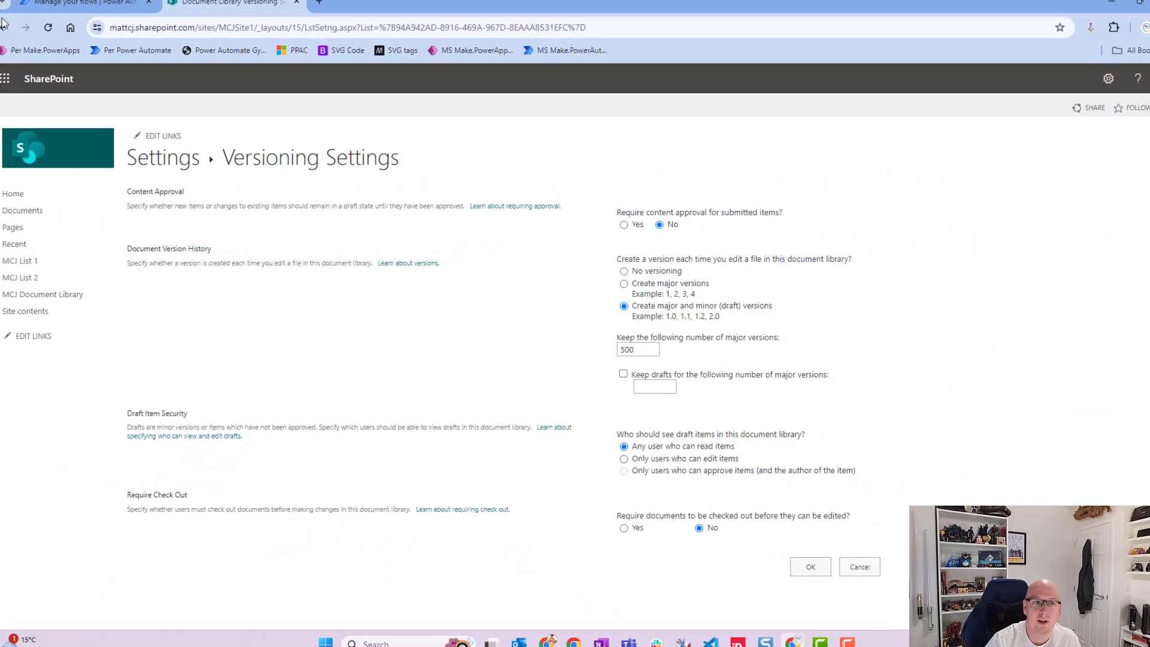
Leave the library settings and return to the Power Automate tab with the successful run.
left_click(13, 38)
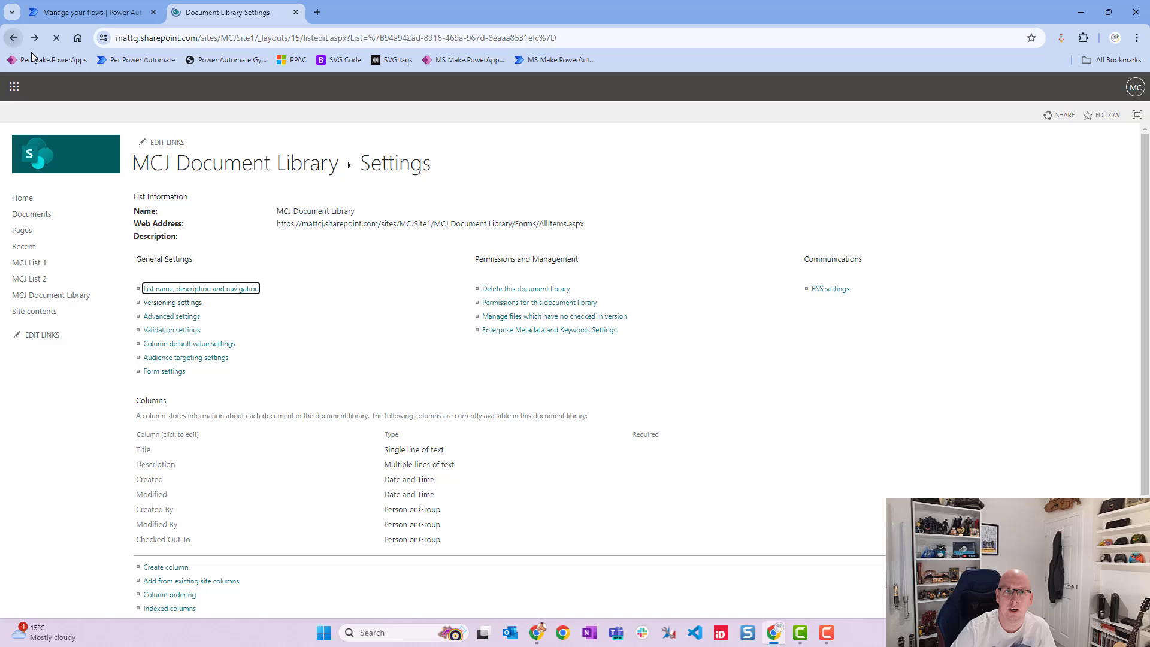
left_click(13, 38)
left_click(124, 18)
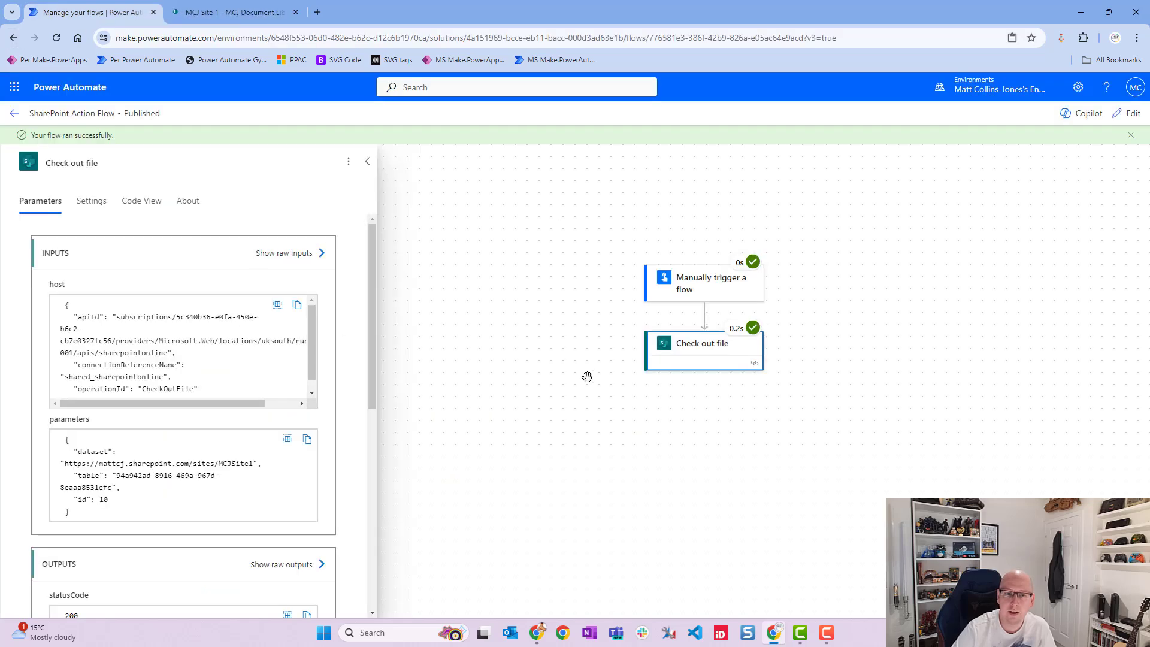